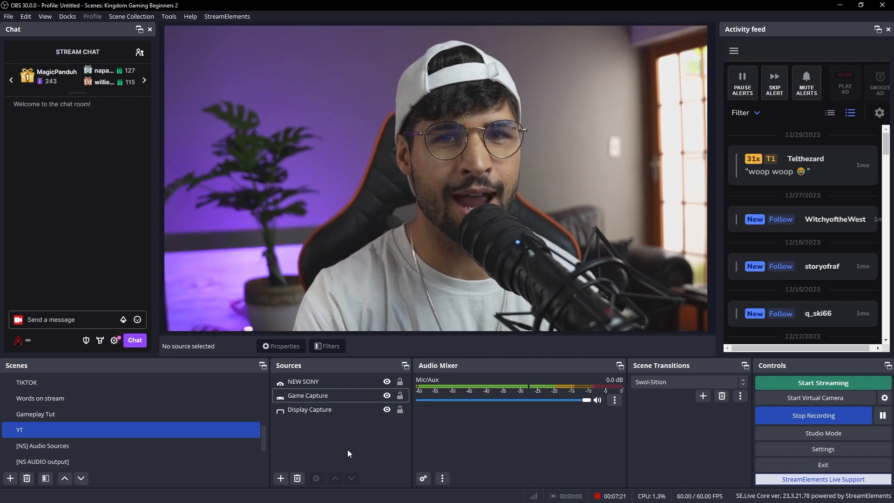
click(319, 411)
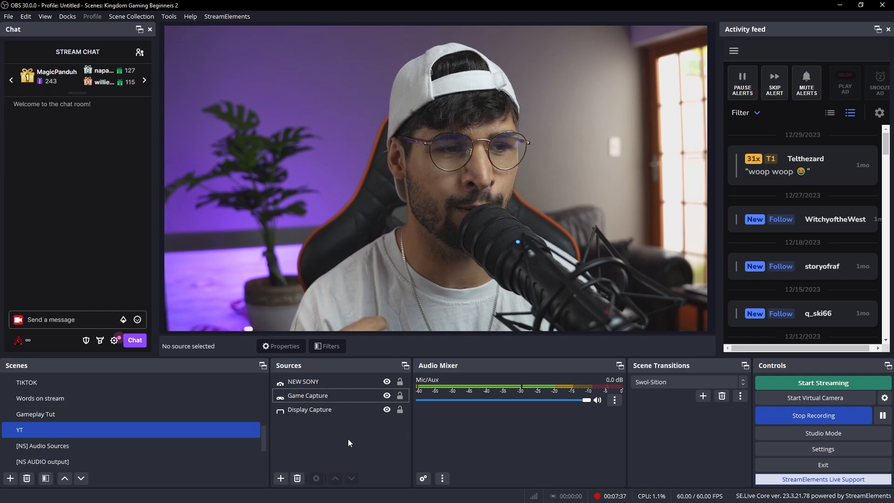
click(282, 478)
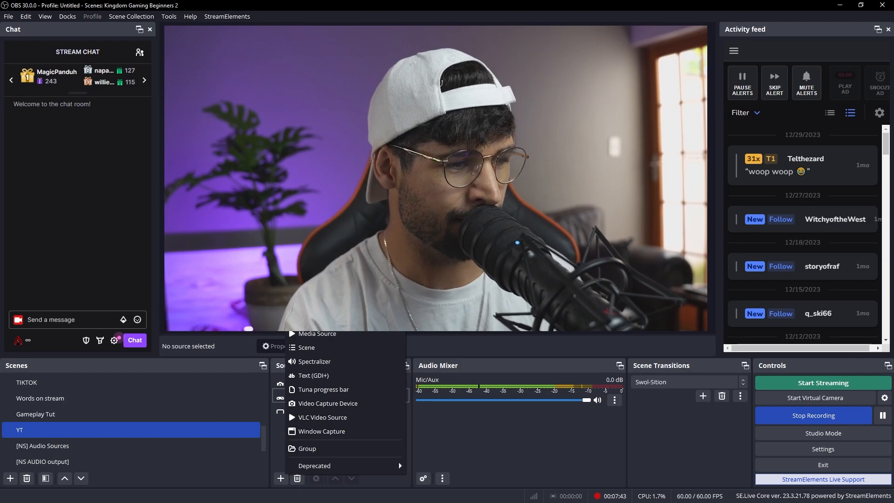
click(283, 436)
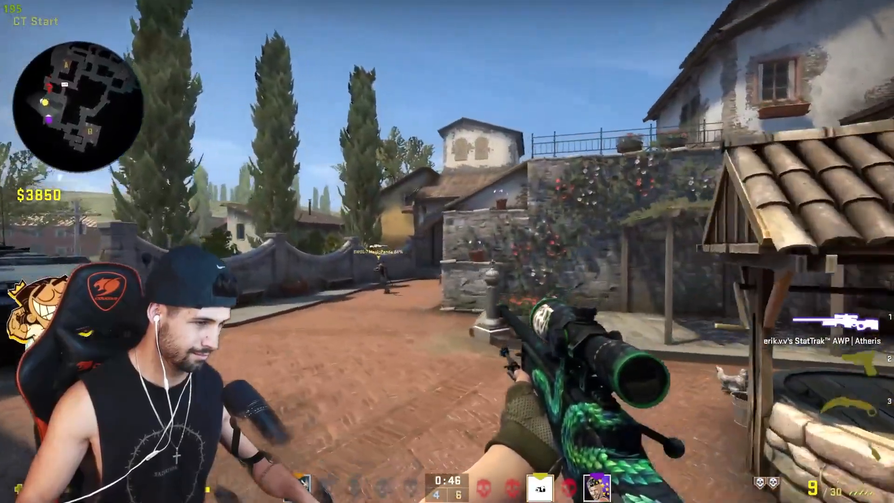
right_click(446, 251)
click(447, 252)
key(3)
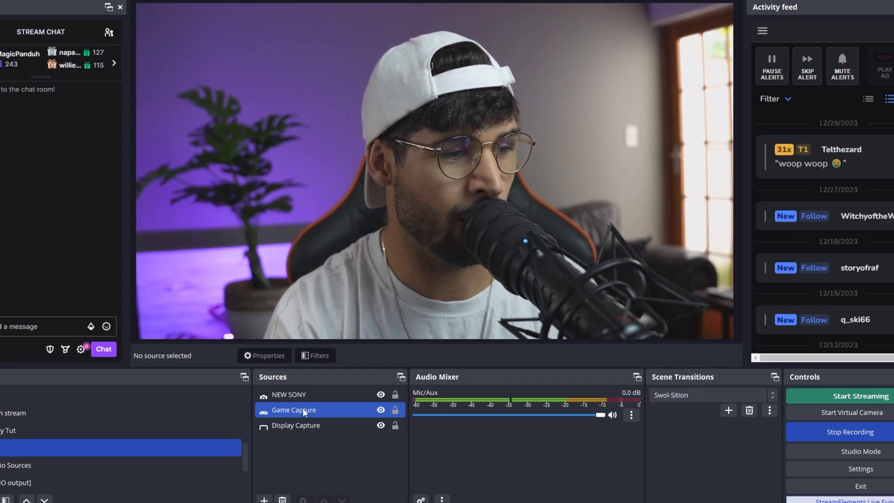
Step: Set the Game Capture source to capture the specific window [cs2.exe]: Counter-Strike 2
double_click(302, 409)
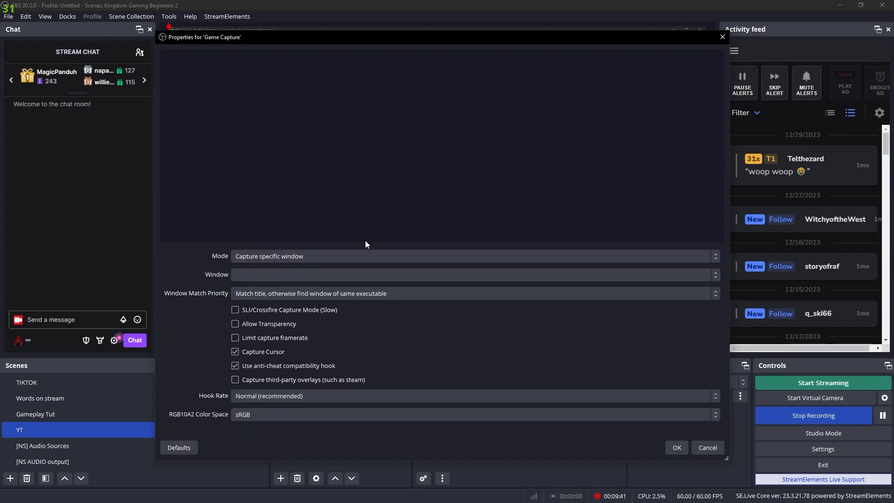
click(300, 256)
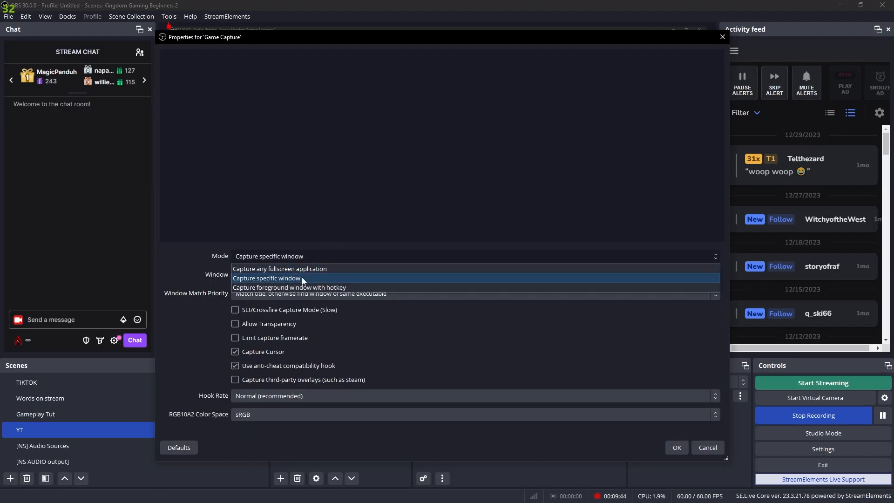
click(341, 278)
click(264, 276)
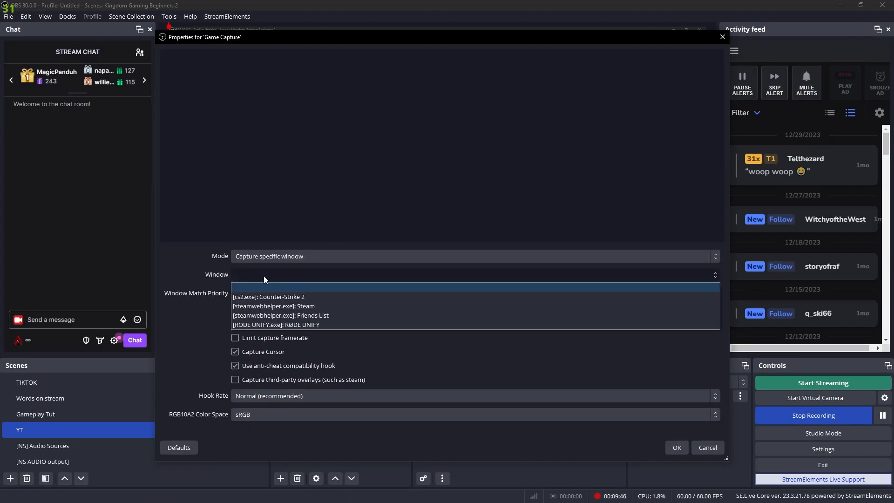
click(300, 299)
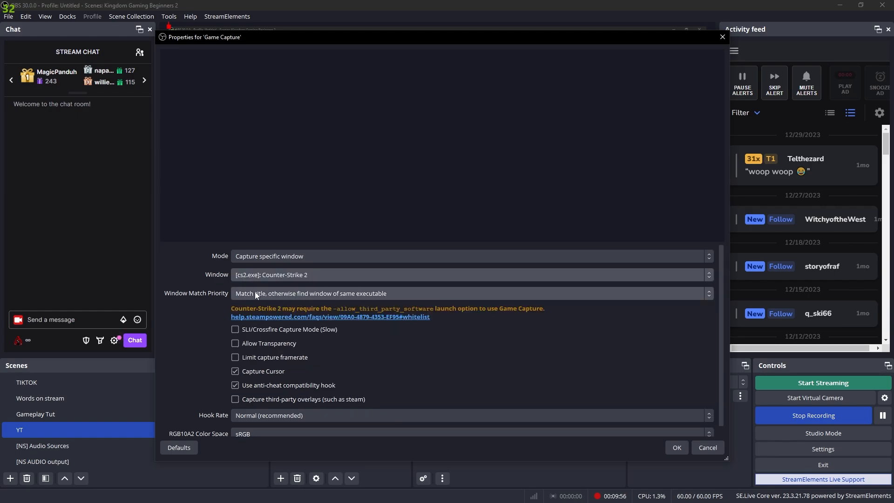
scroll(359, 368, down, 1)
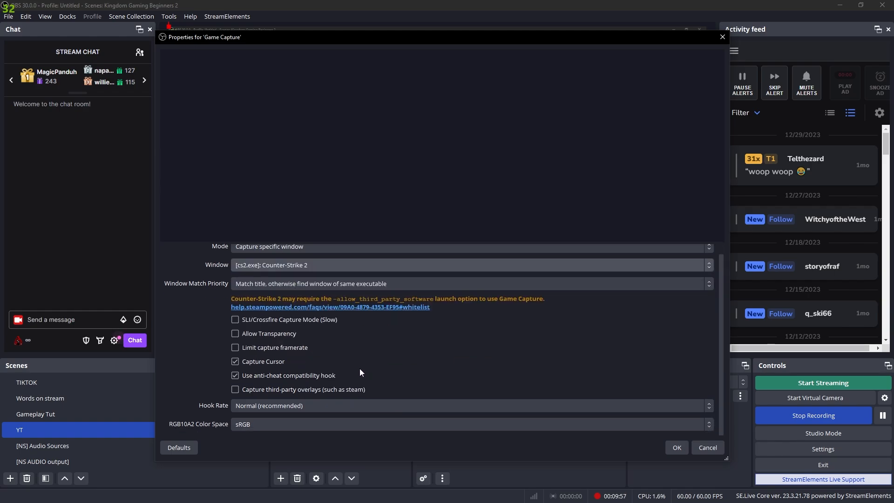
click(676, 447)
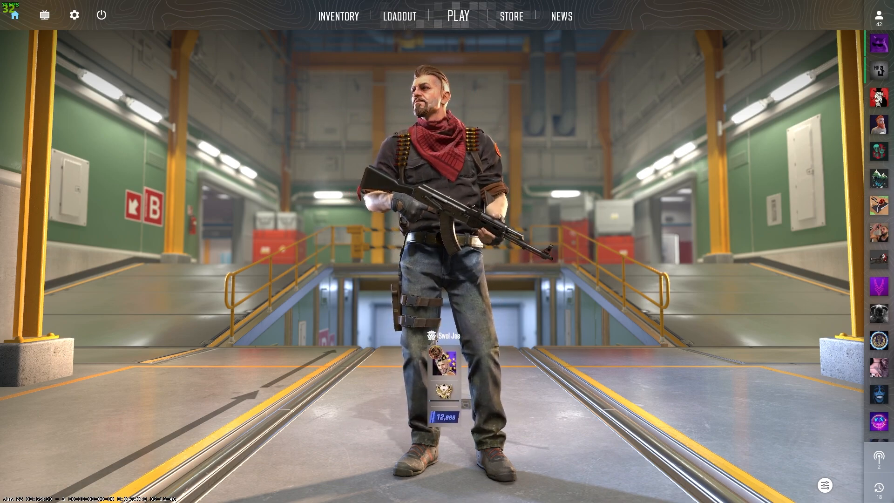
Step: Switch back to OBS and set the advanced process priority to Above Normal, applying the settings
key(alt+Tab)
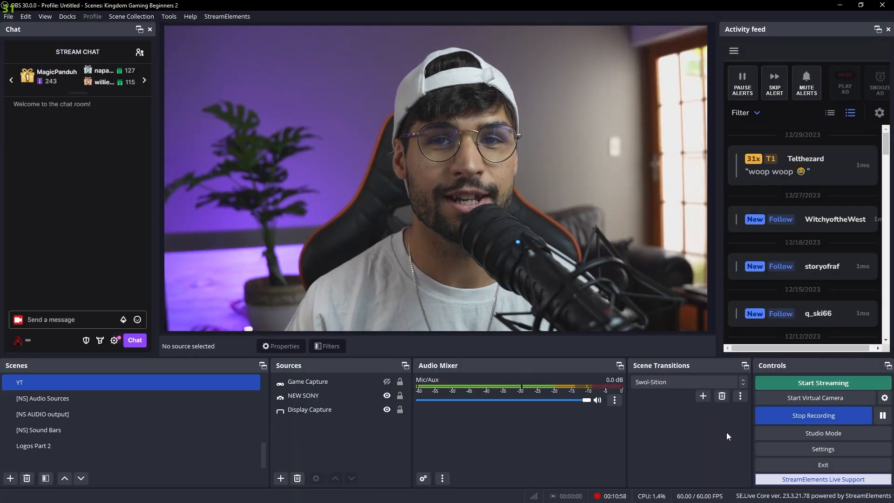
click(823, 449)
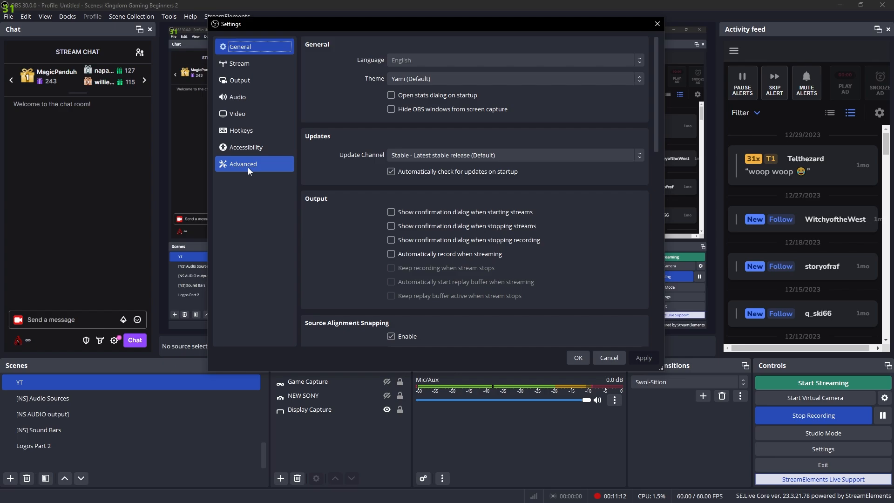
click(246, 166)
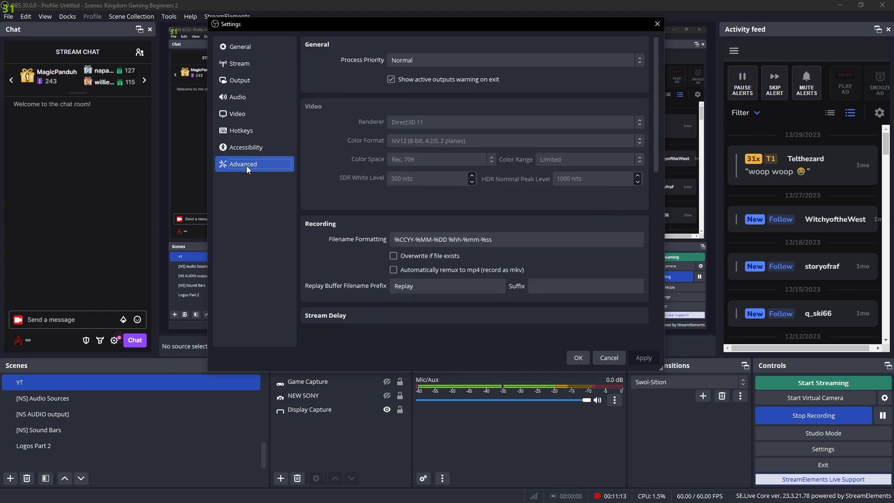
click(446, 62)
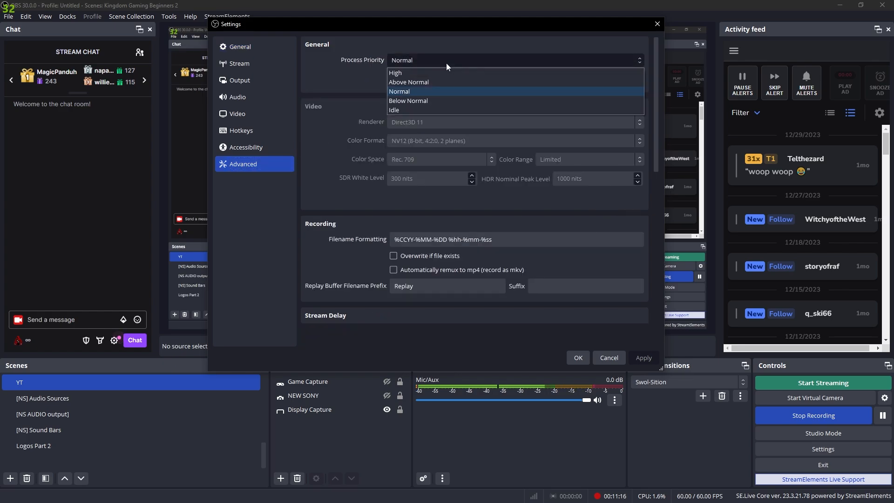
click(423, 82)
click(637, 357)
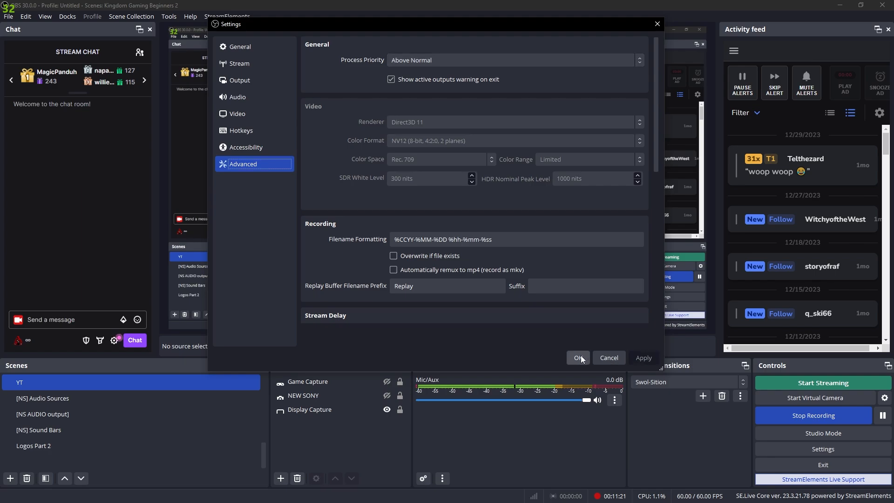
click(579, 357)
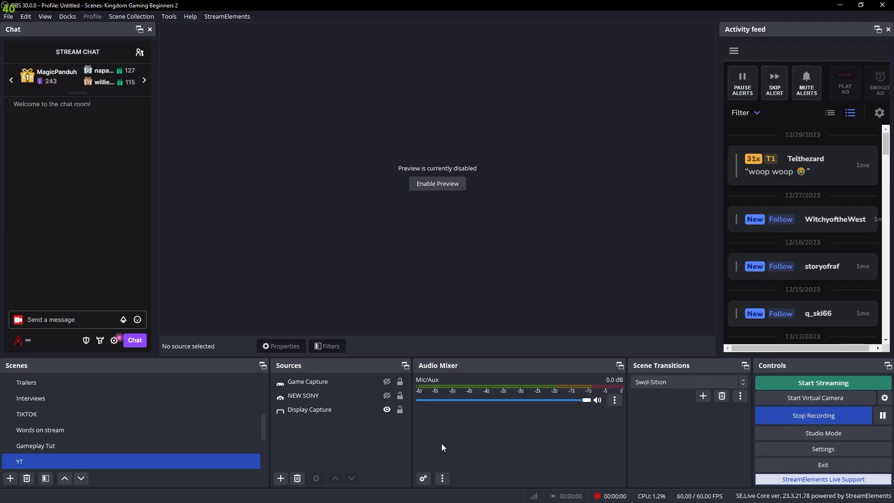
Step: Transform the Game Capture source to fit the screen
right_click(313, 386)
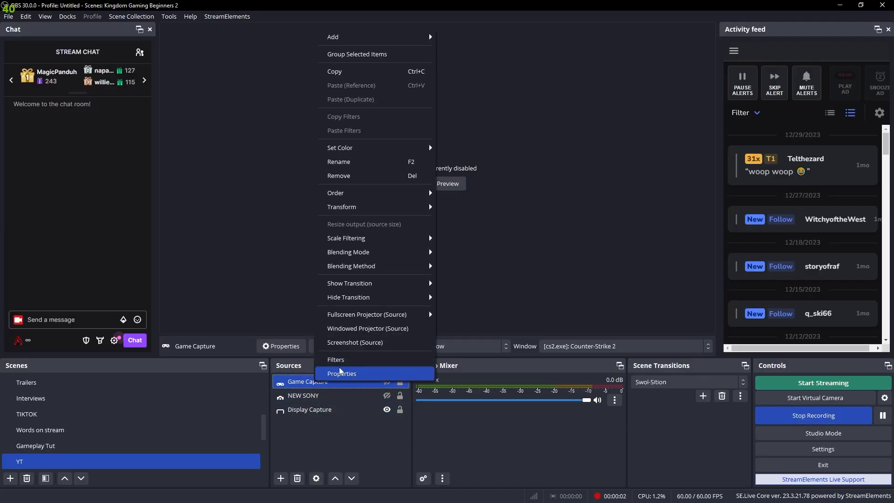
mouse_move(398, 208)
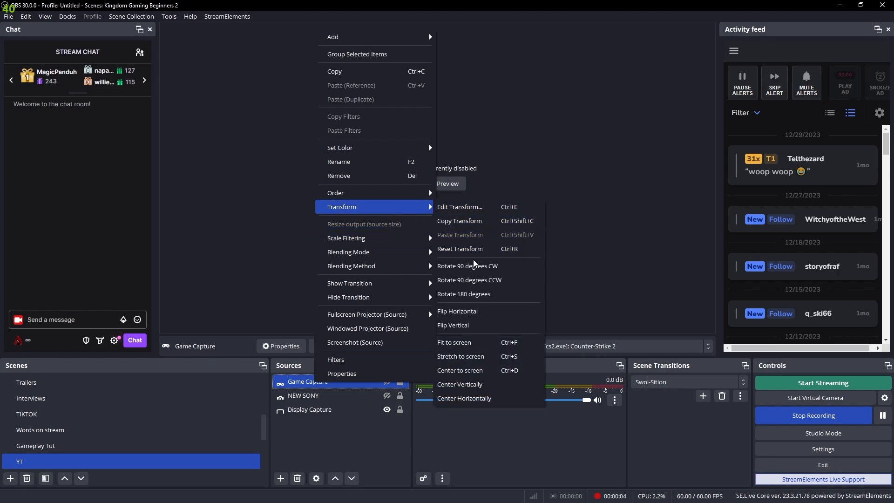
click(477, 342)
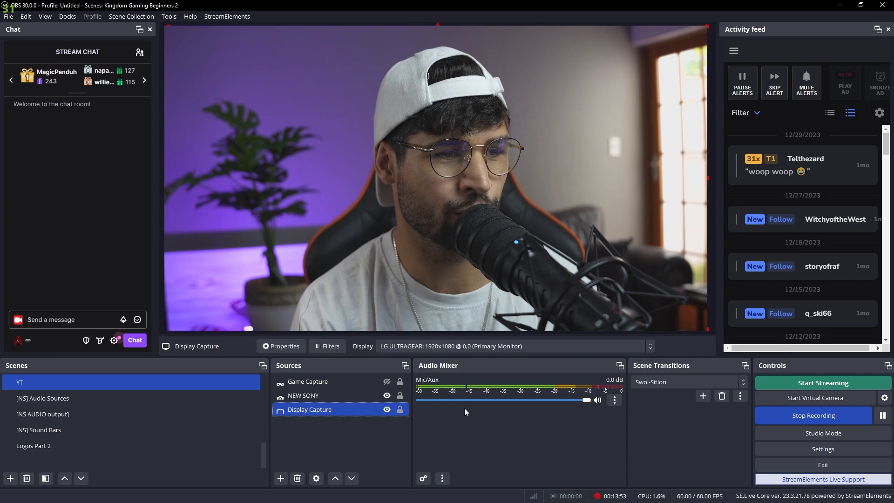
click(404, 428)
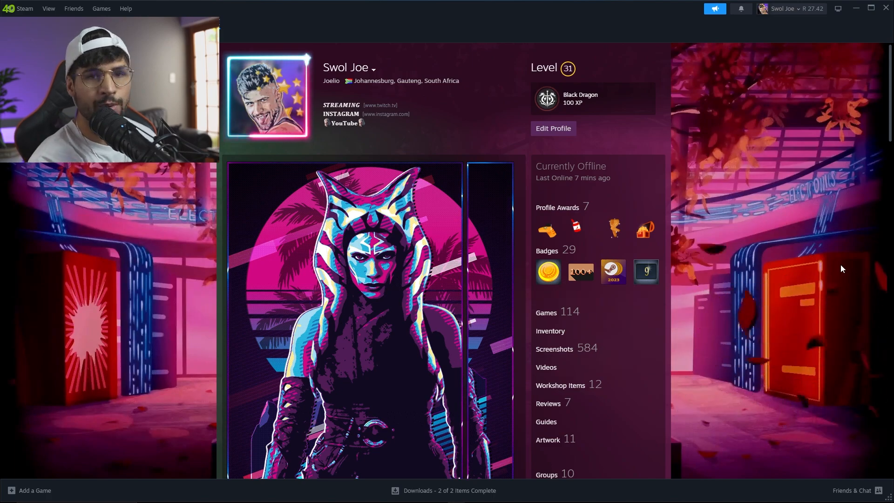
Step: Open the Windows graphics settings and start browsing for a desktop app to give a graphics performance preference
key(super)
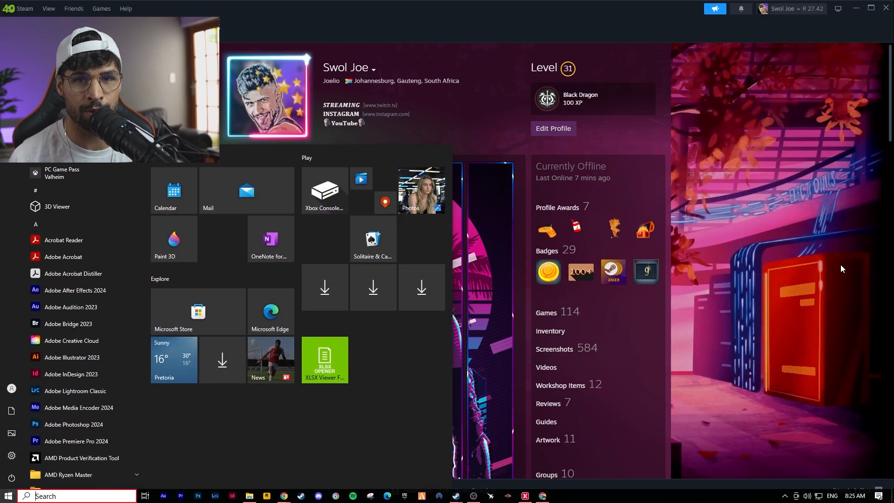
text(gra)
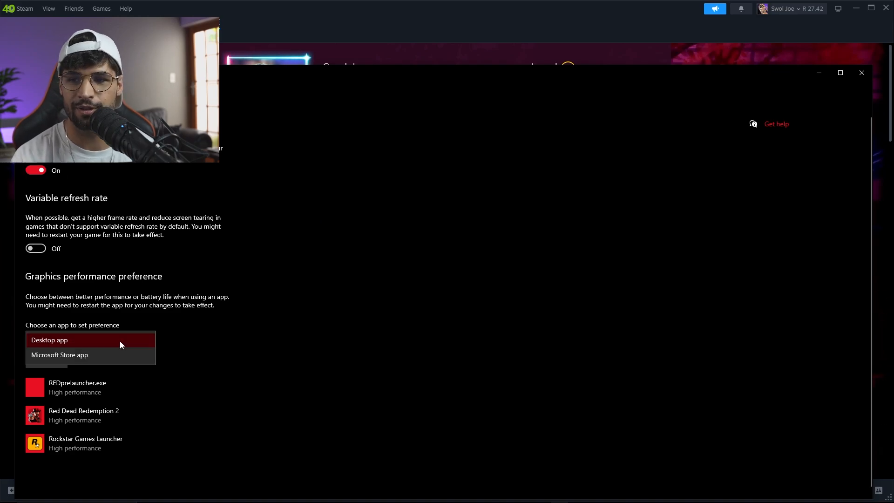
click(108, 340)
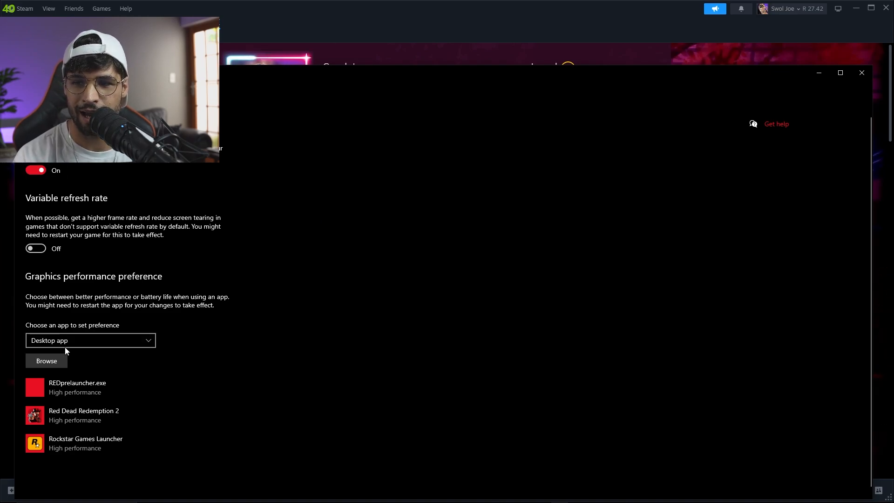
click(41, 361)
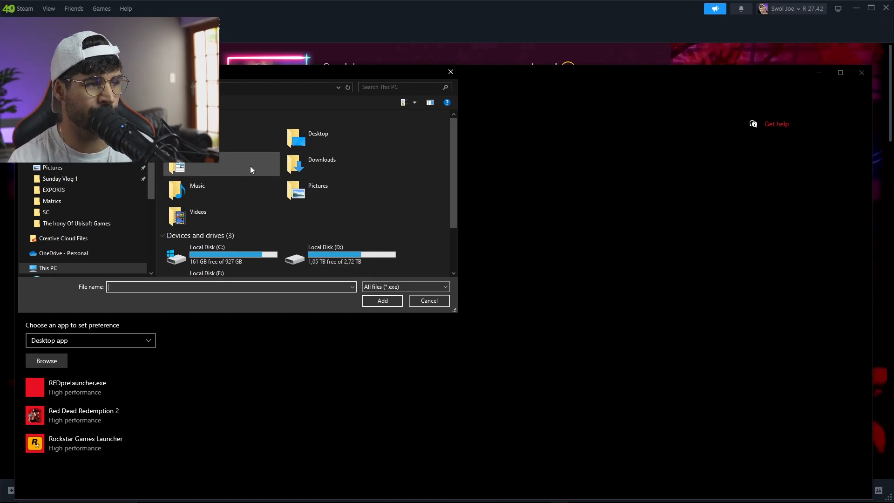
Step: Locate and select obs64.exe in C:\Program Files (x86)\obs-studio\bin\64bit
double_click(251, 252)
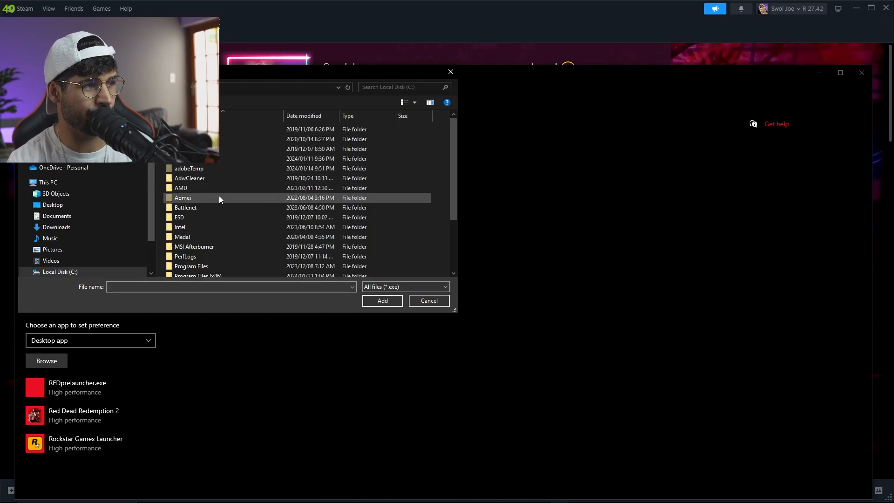
scroll(219, 232, down, 3)
double_click(214, 242)
scroll(199, 169, down, 3)
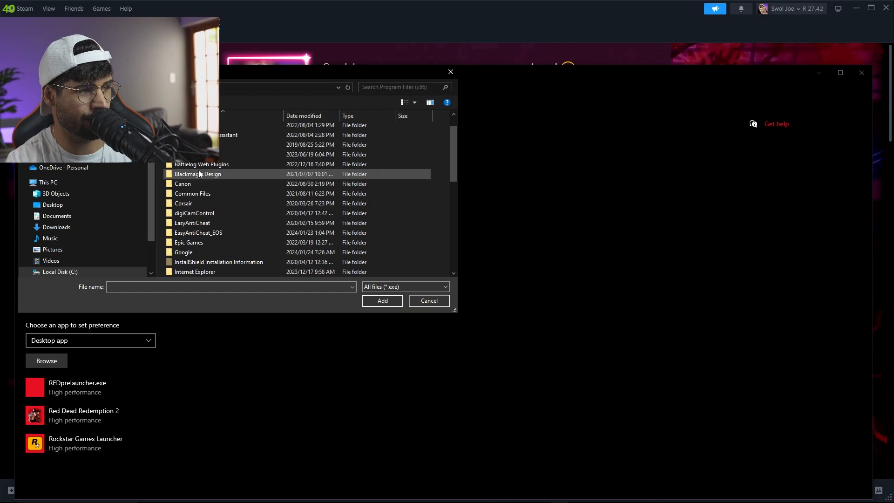
double_click(199, 243)
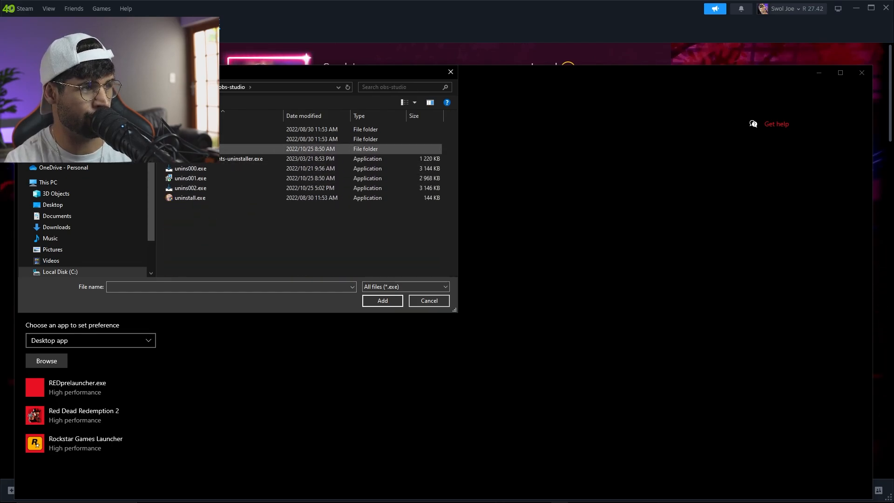
double_click(196, 129)
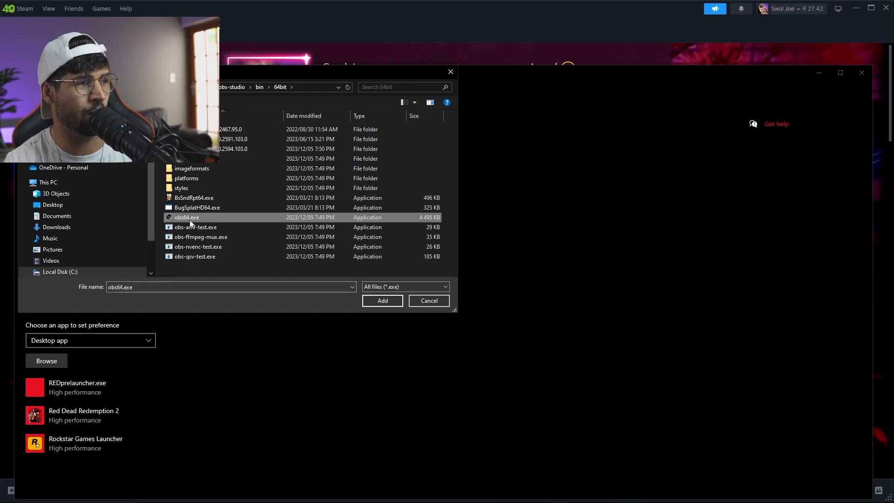
Step: Add obs64.exe to the graphics performance preference list and save OBS Studio's preference as High performance
click(386, 300)
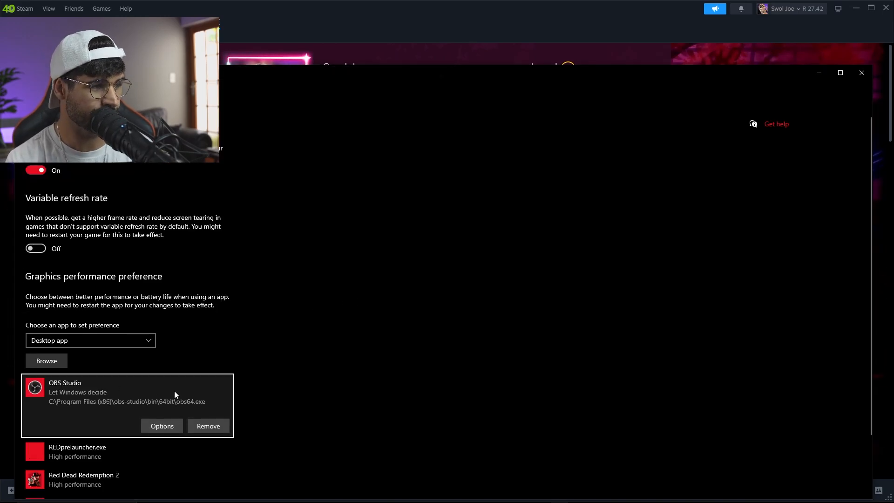
click(162, 426)
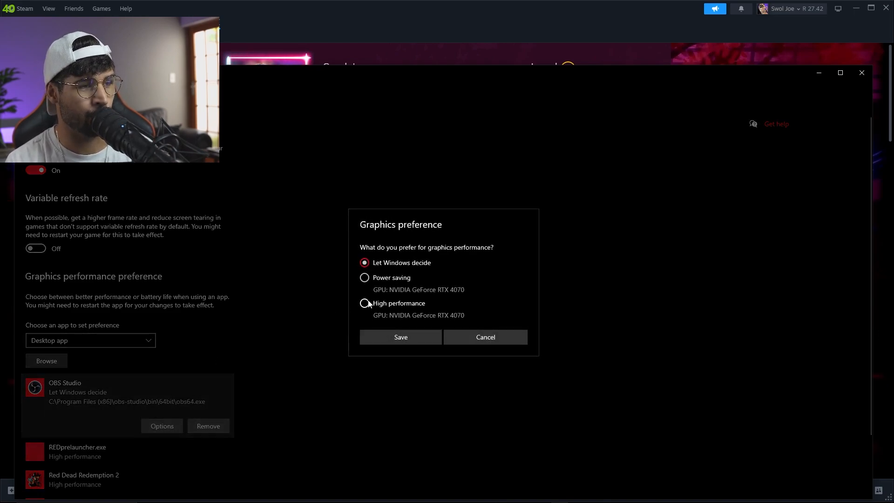
click(410, 337)
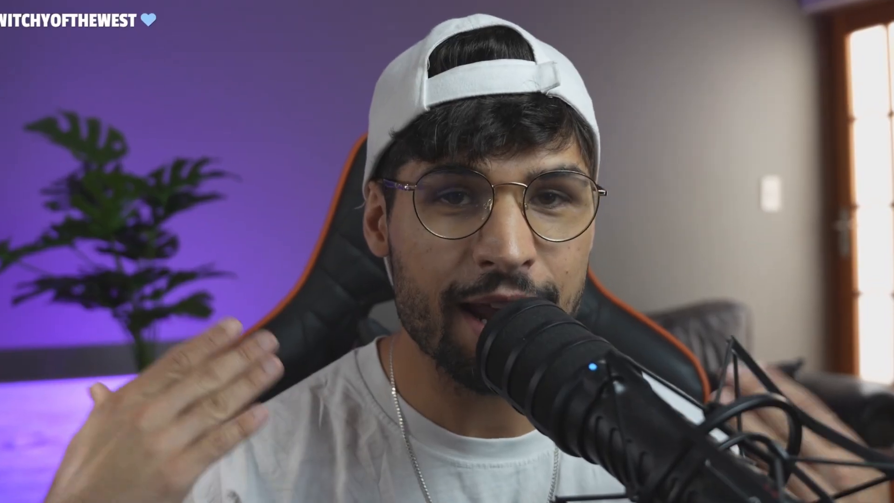